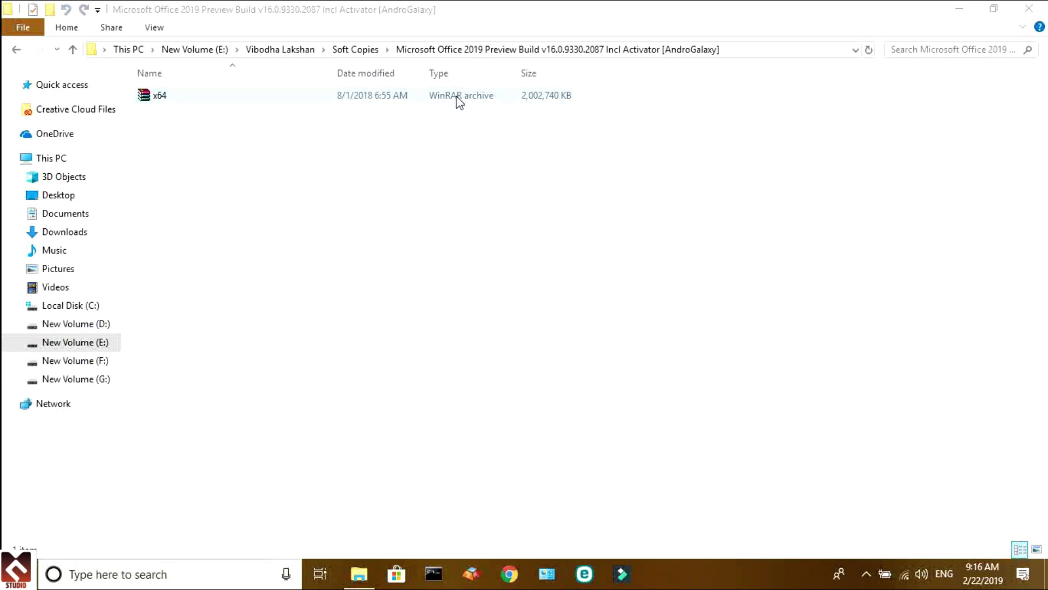
Extract the x64 archive into an x64 folder beside it
click(162, 99)
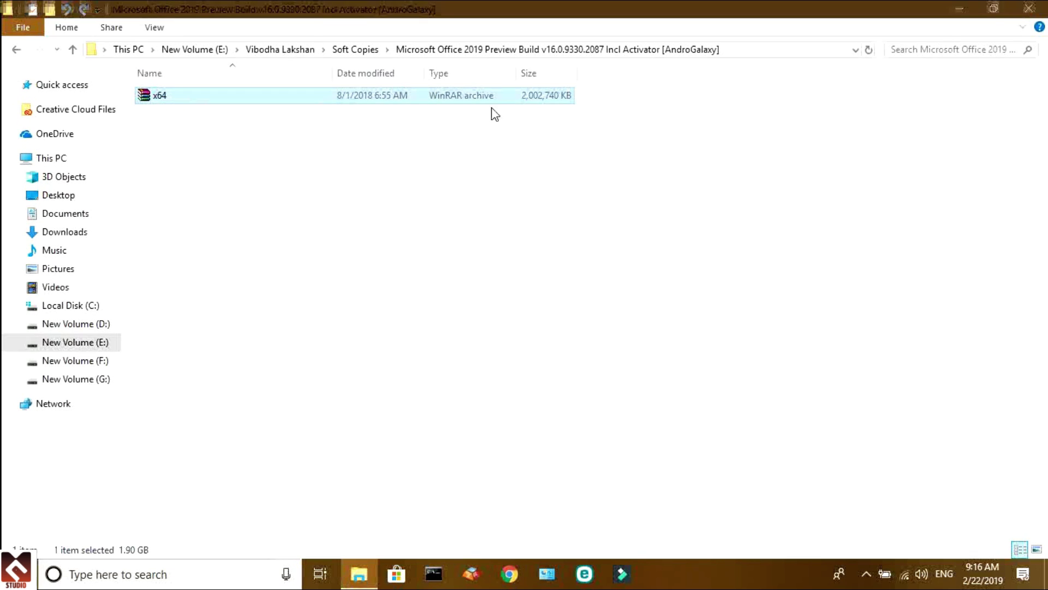
right_click(459, 97)
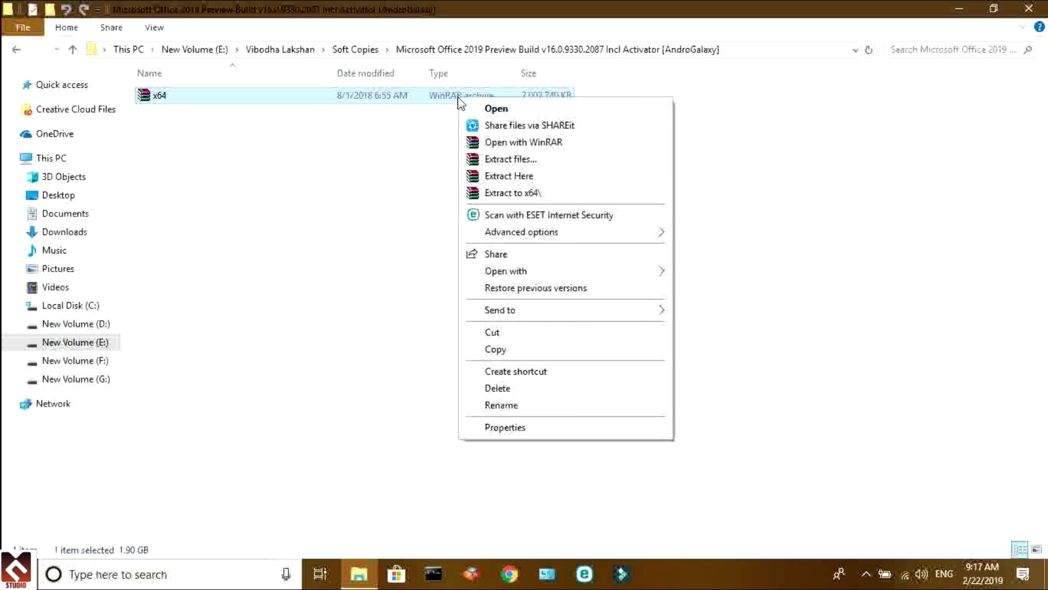
click(493, 193)
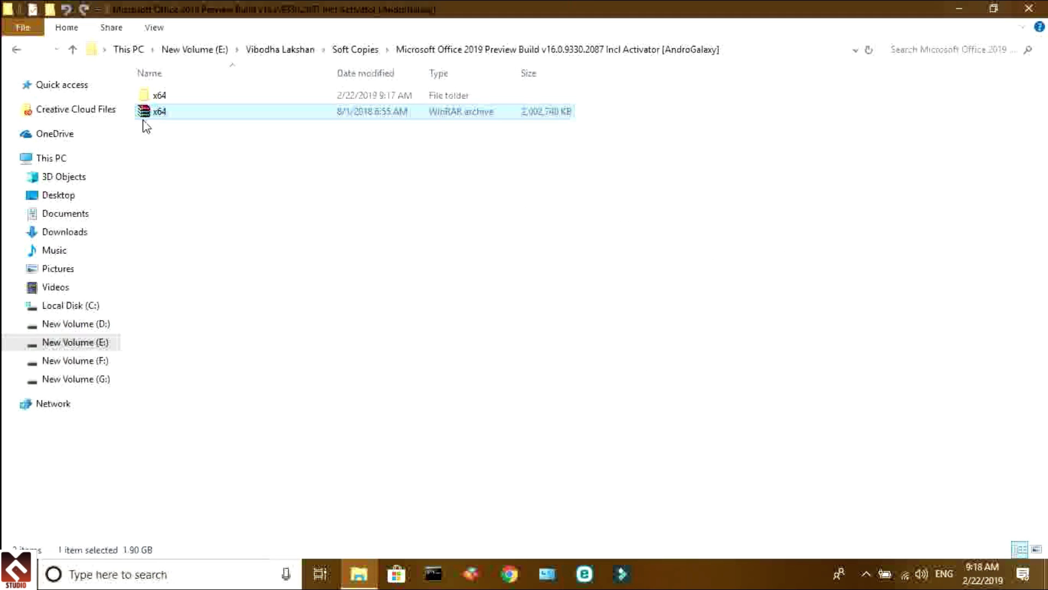
Launch OInstall from the extracted x64\x64 folder
click(157, 95)
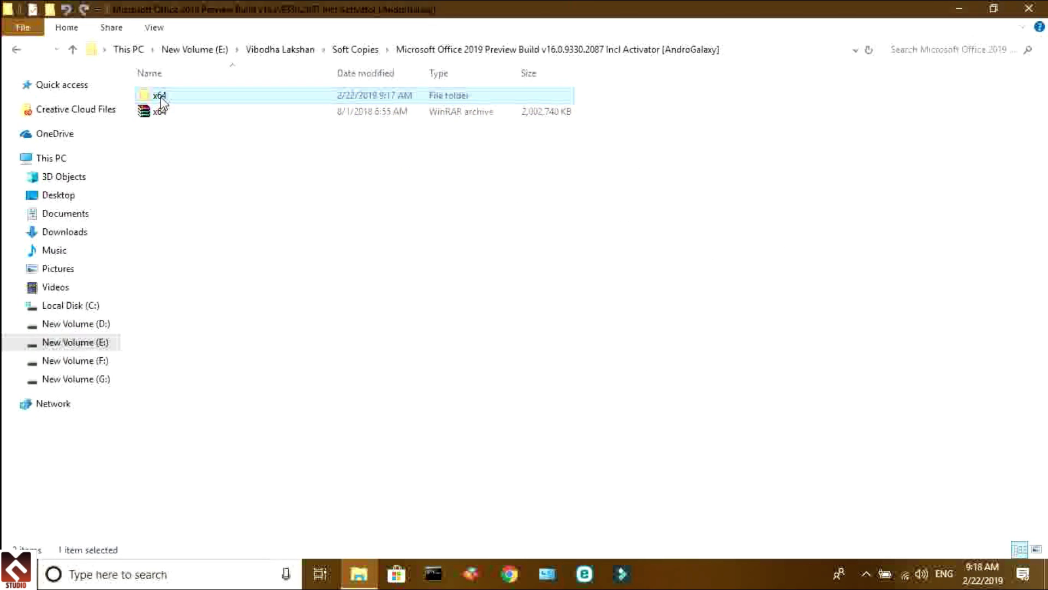
double_click(339, 100)
double_click(258, 101)
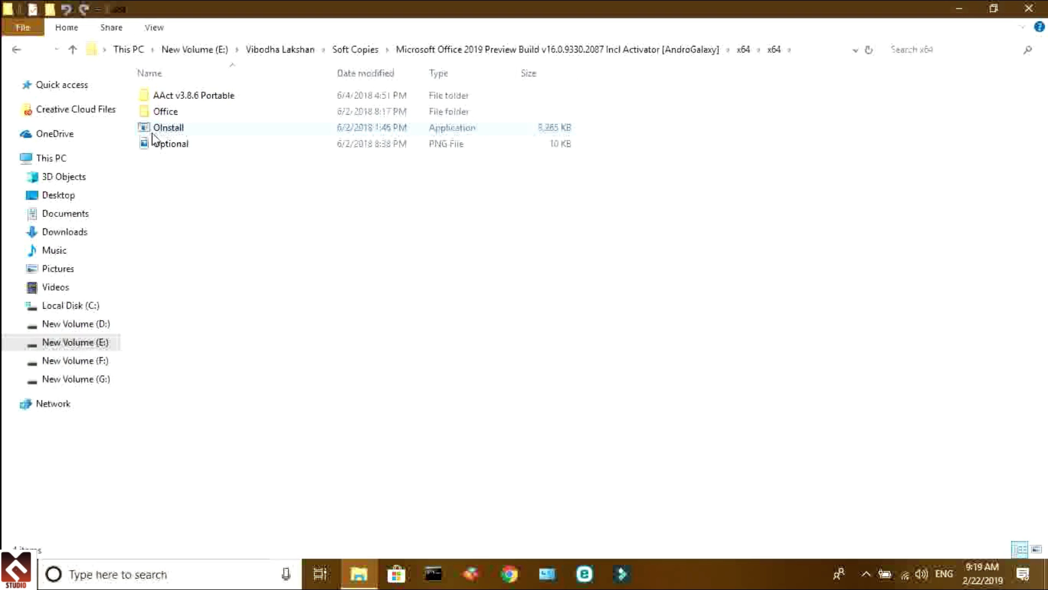
double_click(501, 131)
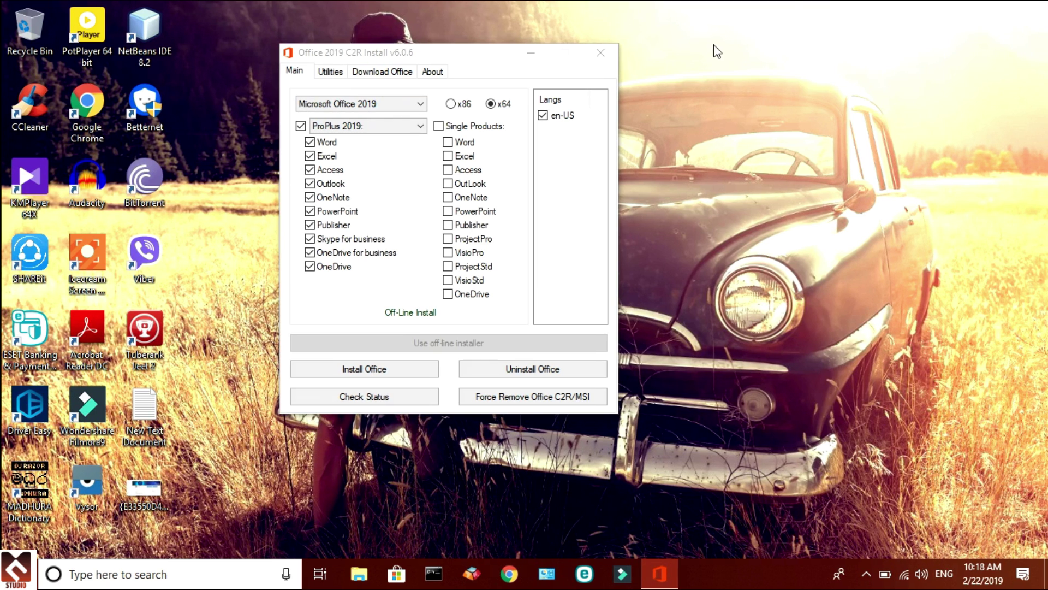
Set the Office version to Microsoft Office 2016
click(349, 109)
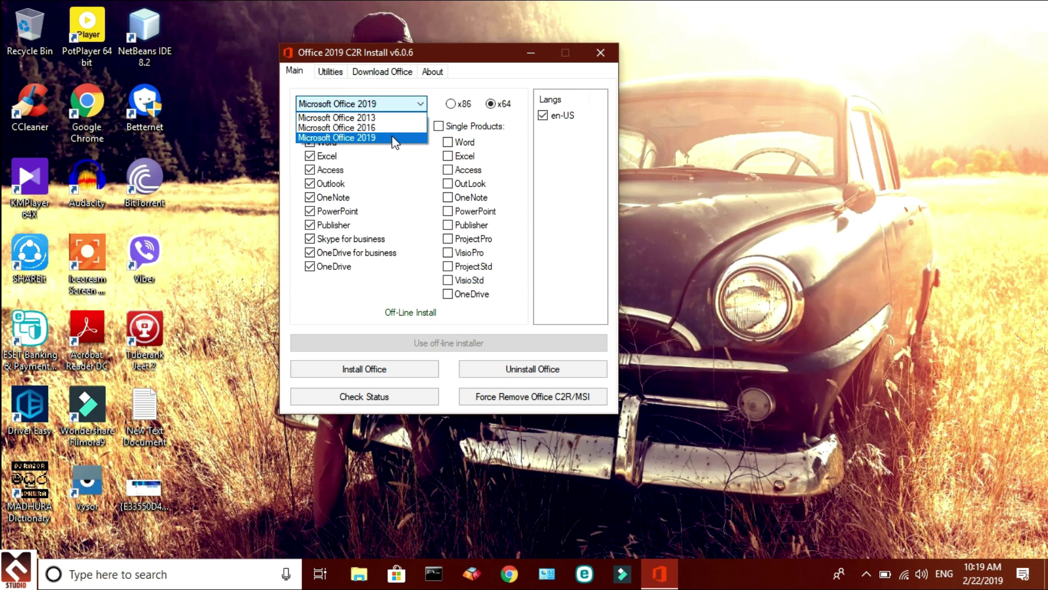
click(396, 139)
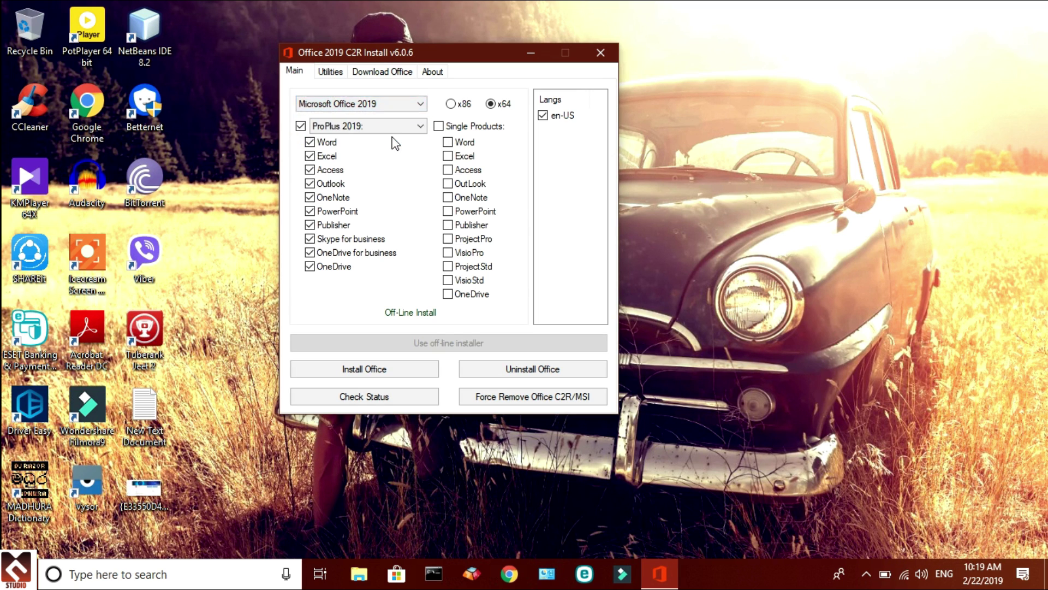
click(380, 108)
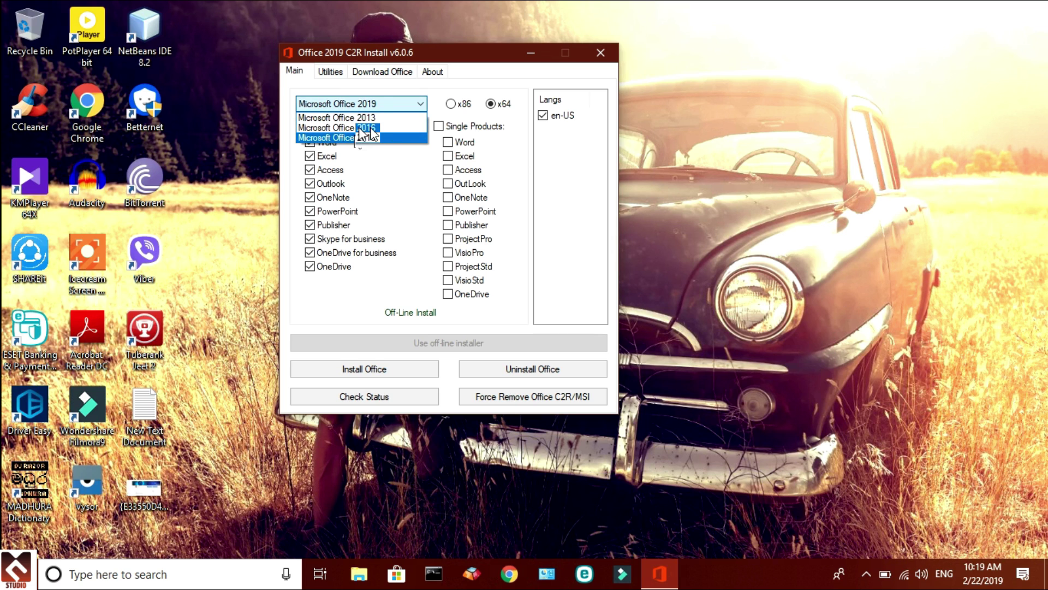
click(366, 127)
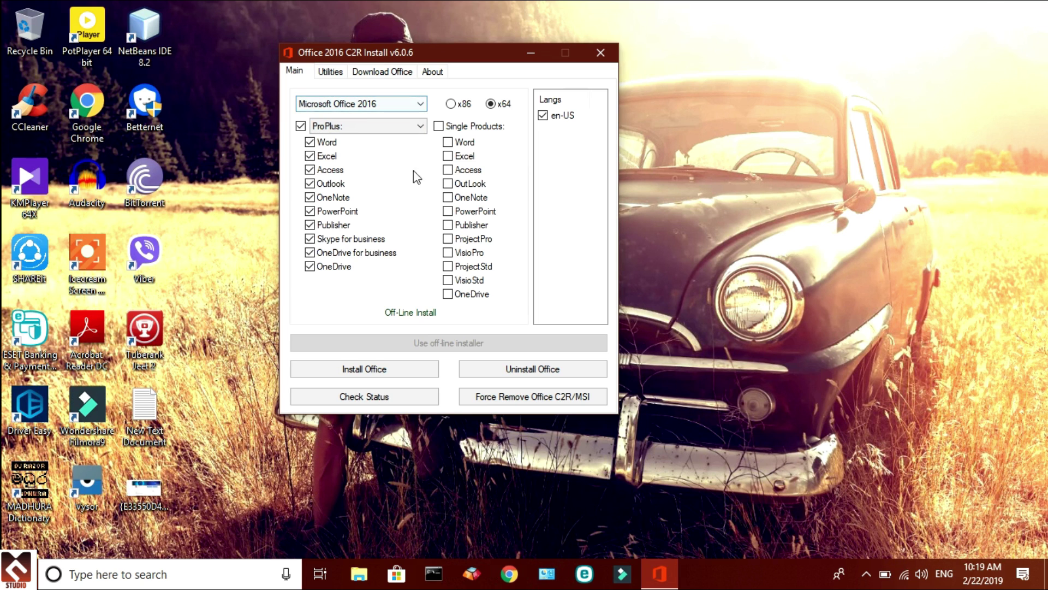
Set the Office edition to ProPlus
click(419, 126)
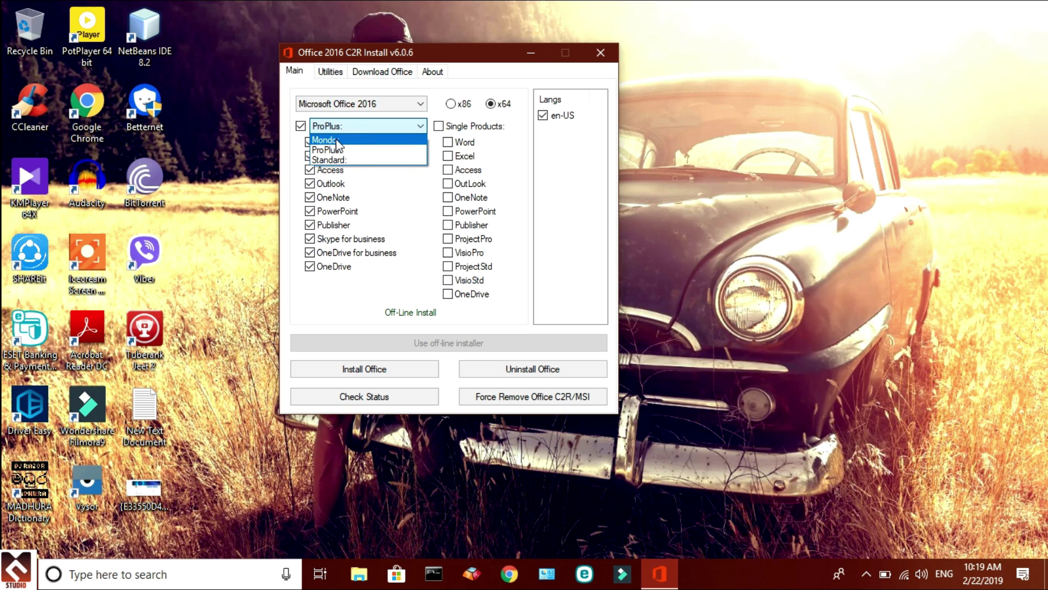
click(351, 160)
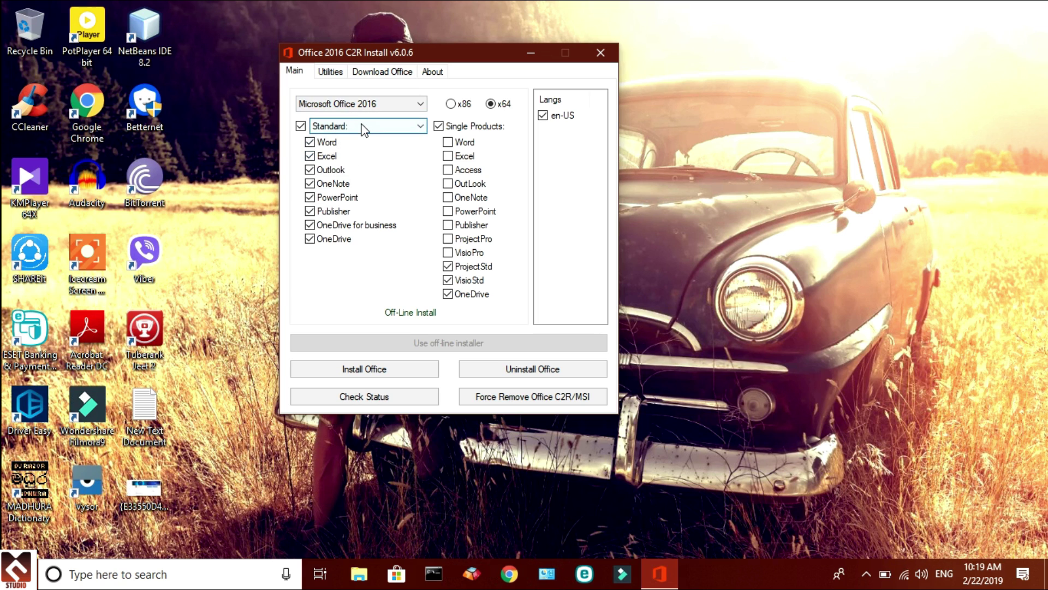
click(363, 127)
click(348, 151)
click(356, 127)
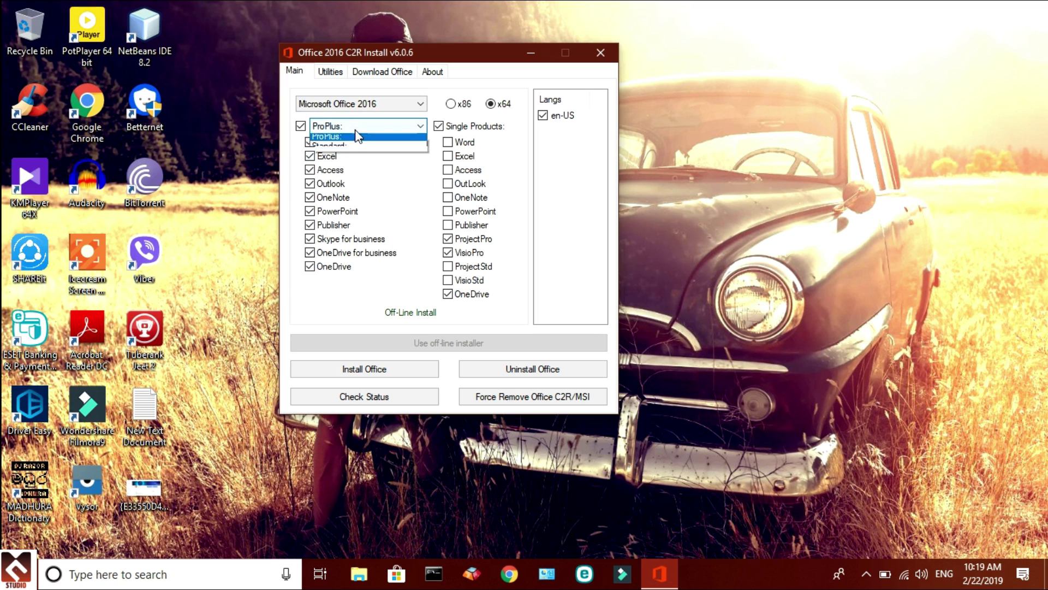
click(337, 151)
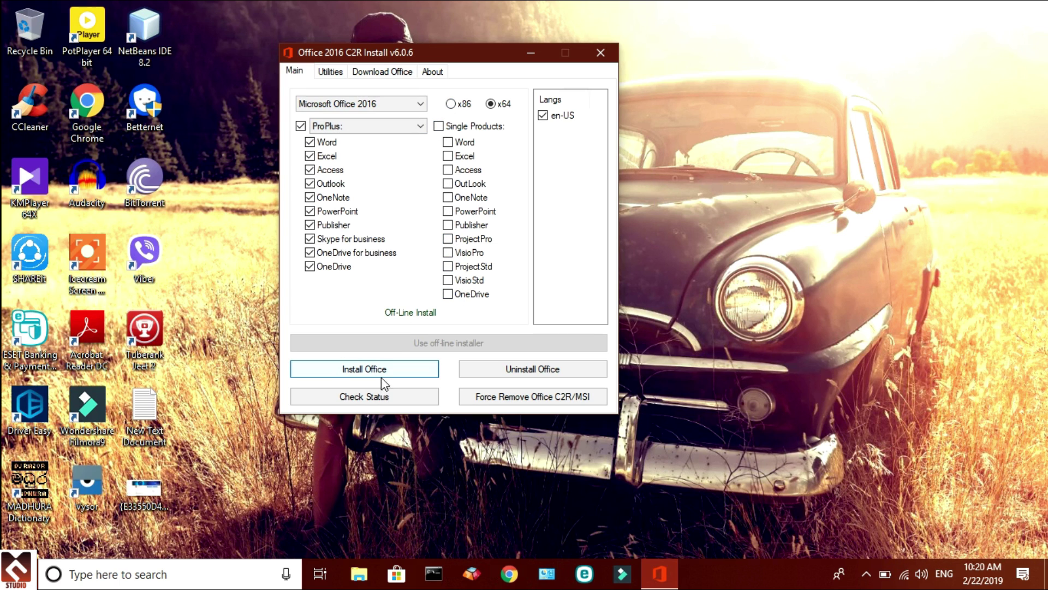
Install Office 2016 ProPlus on the Current Channel and wait for it to finish
click(364, 375)
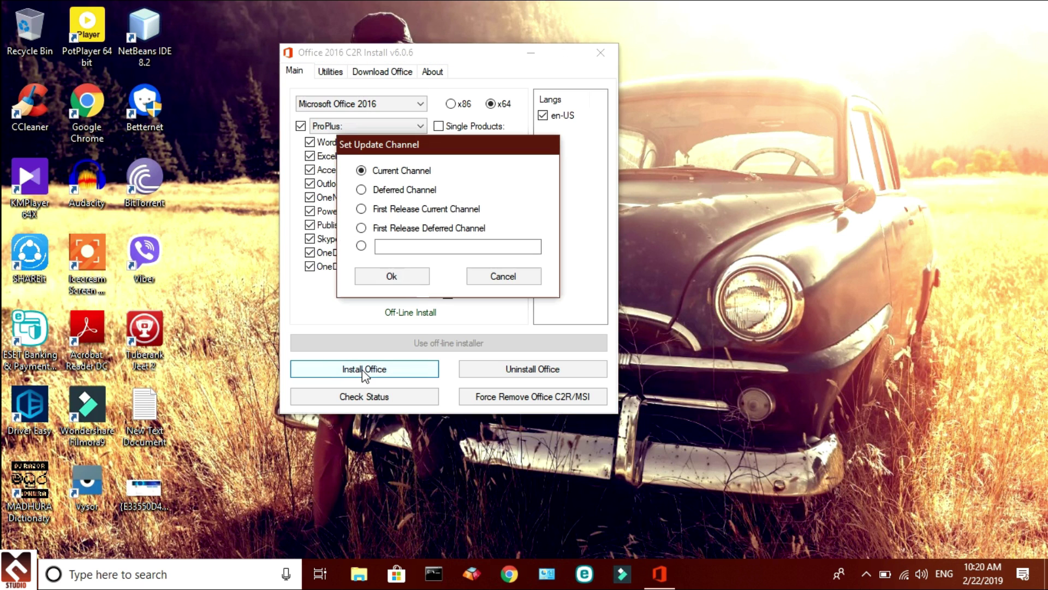
click(404, 285)
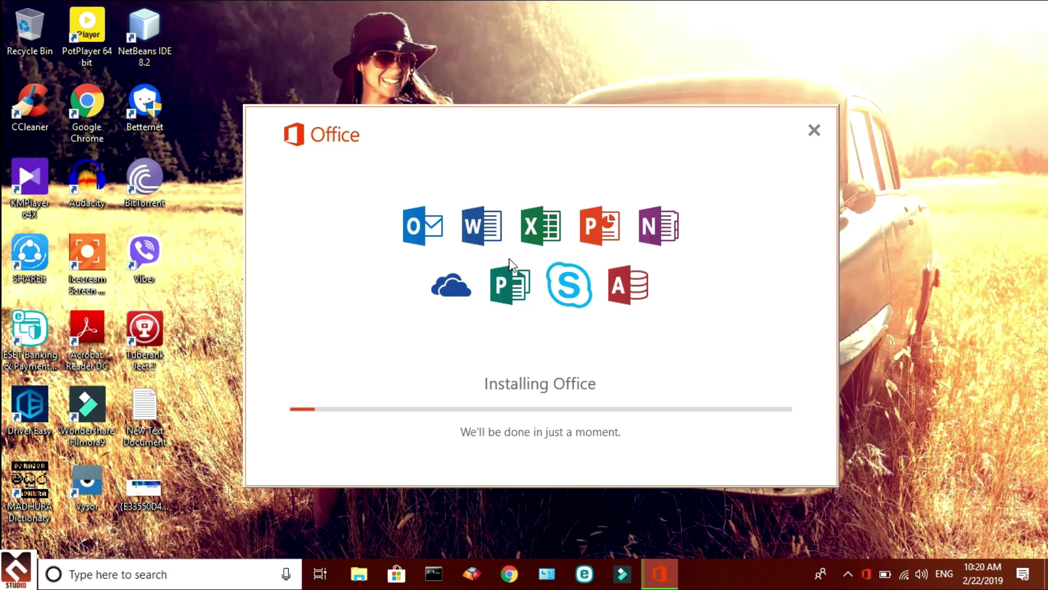
key(XF86AudioMute)
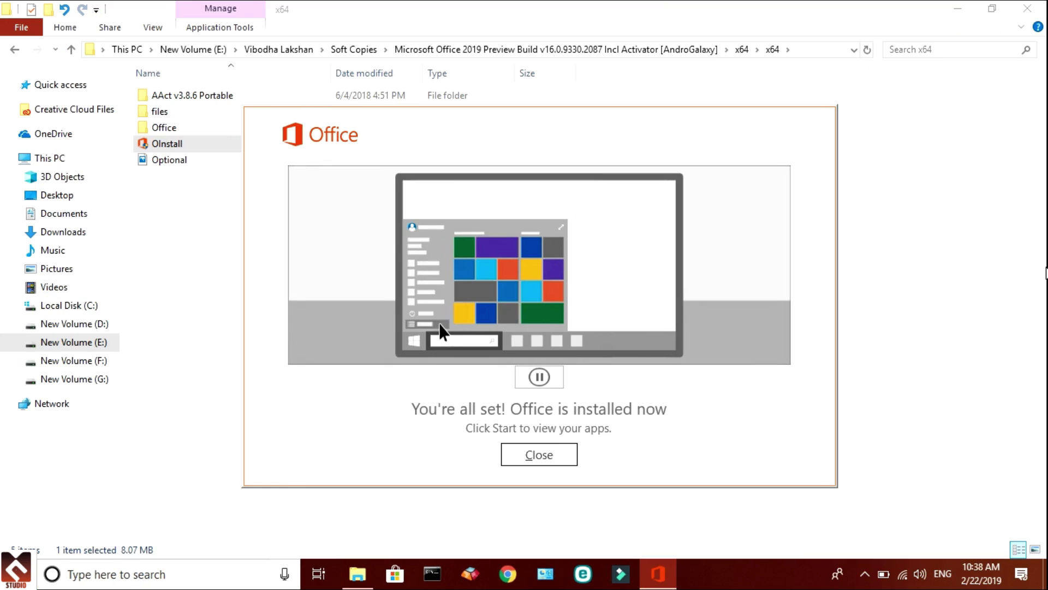
With Office reactivation enabled, run the Office RETAIL => VL conversion in Utilities
click(539, 458)
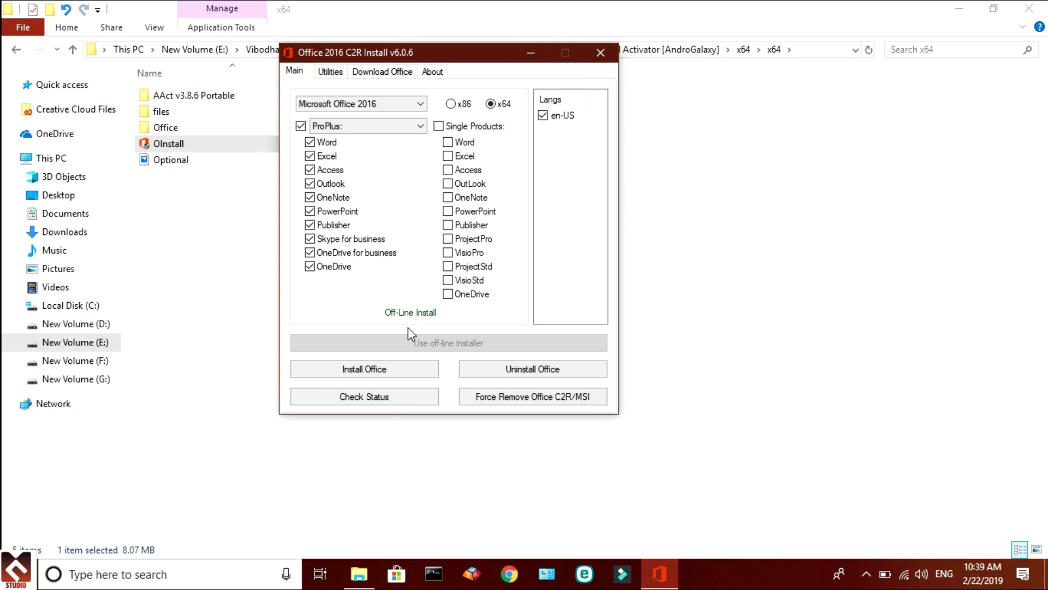
click(331, 72)
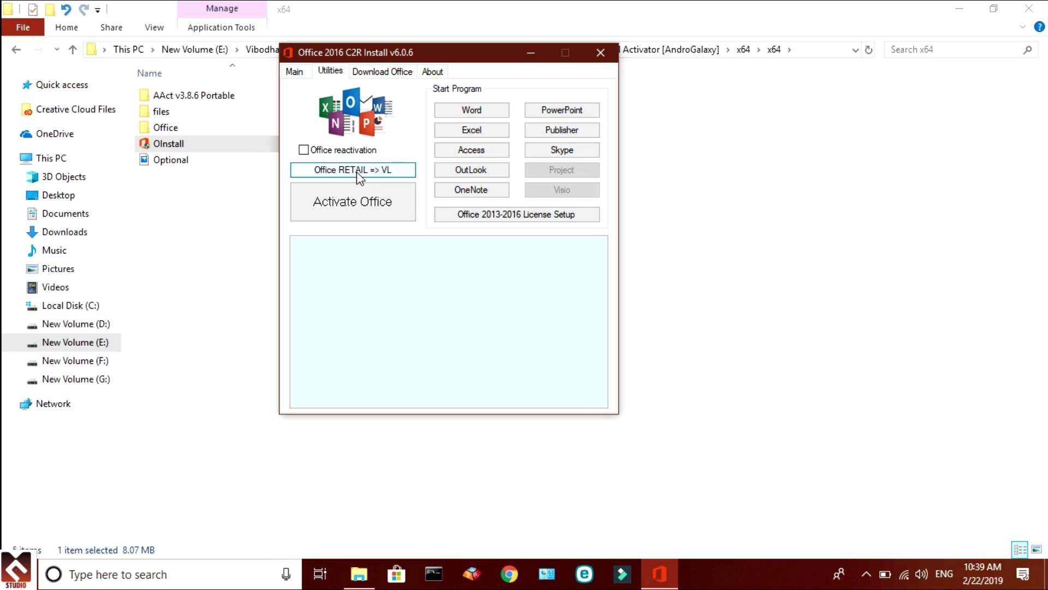
click(304, 150)
click(374, 173)
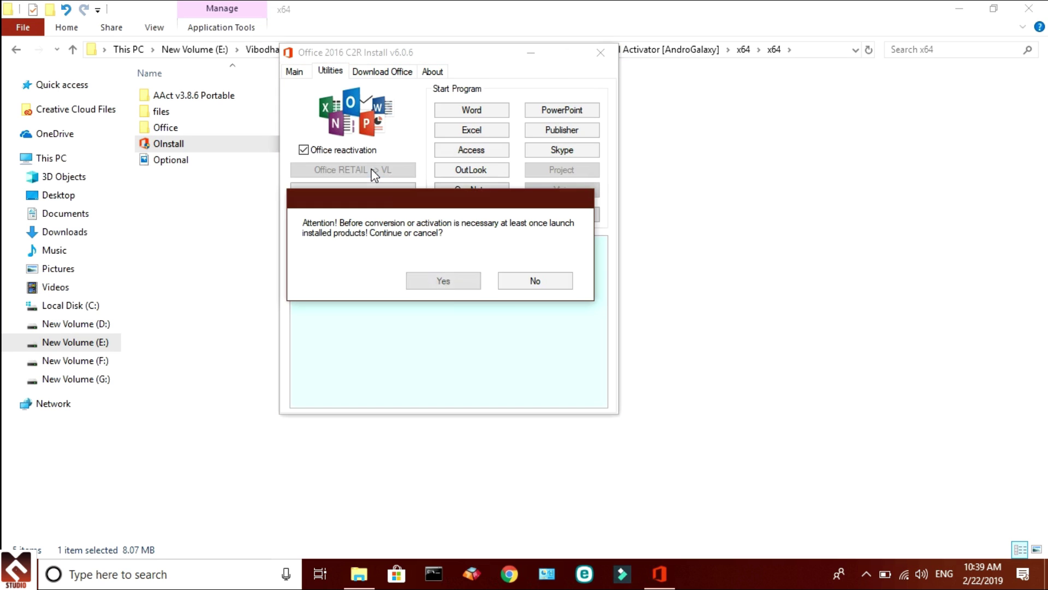
click(444, 281)
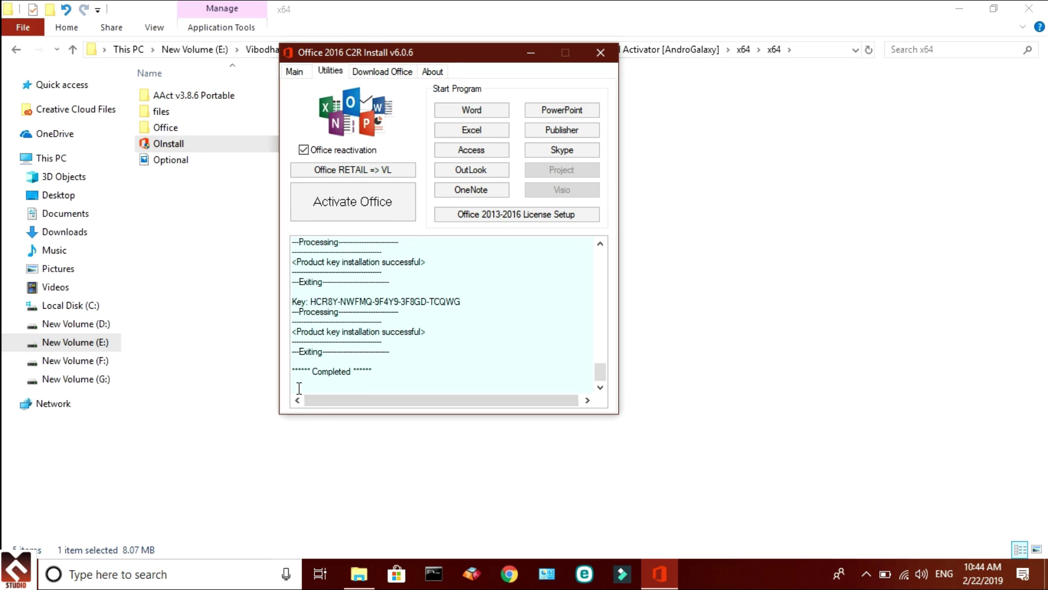
Close the OInstall and File Explorer windows
click(600, 52)
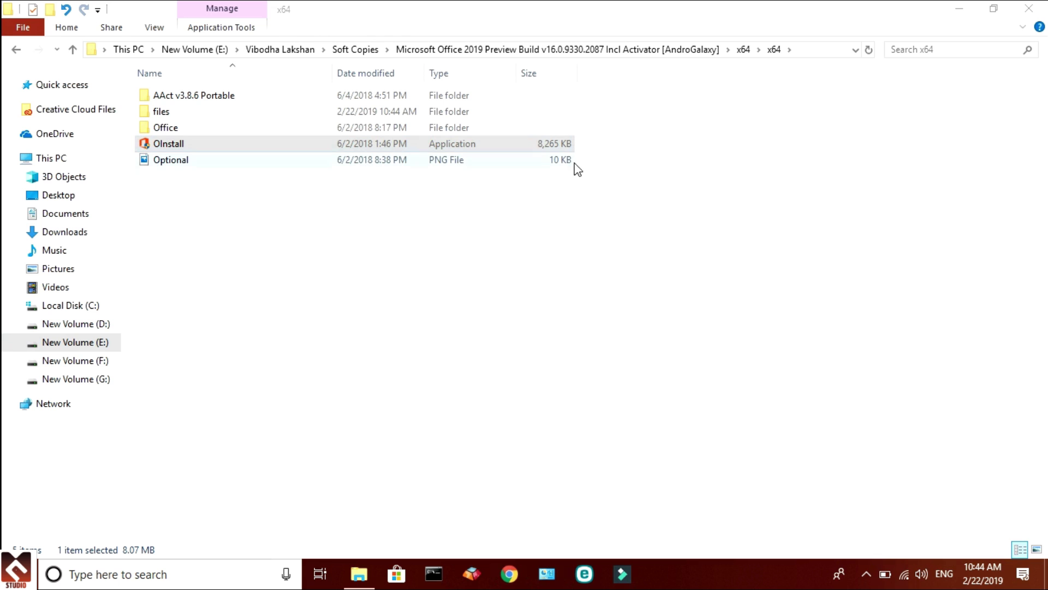
click(1044, 5)
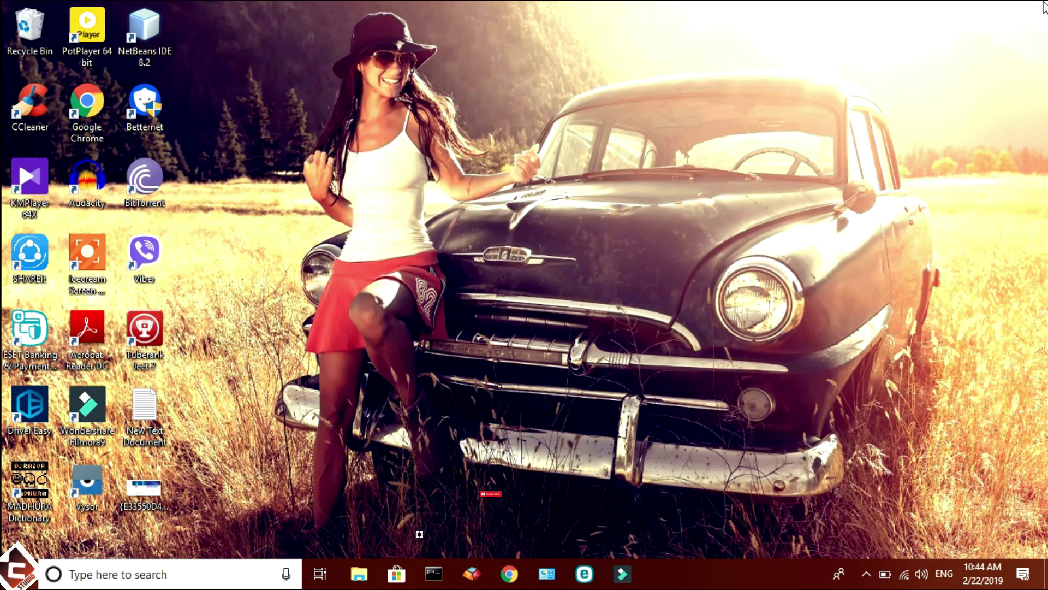